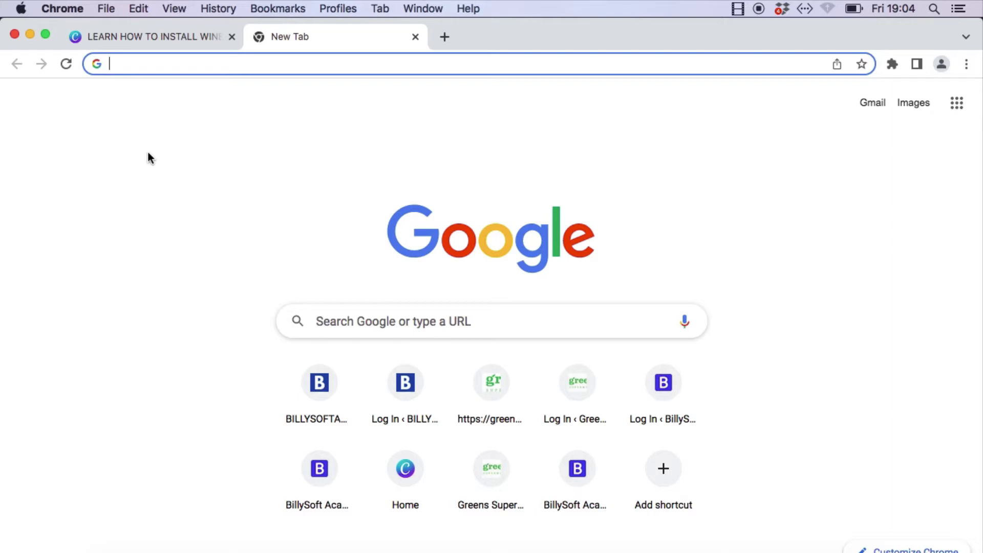
# Search Google for 'crossover mac' and open the codeweavers.com CrossOver result.
pyautogui.write('CRO')
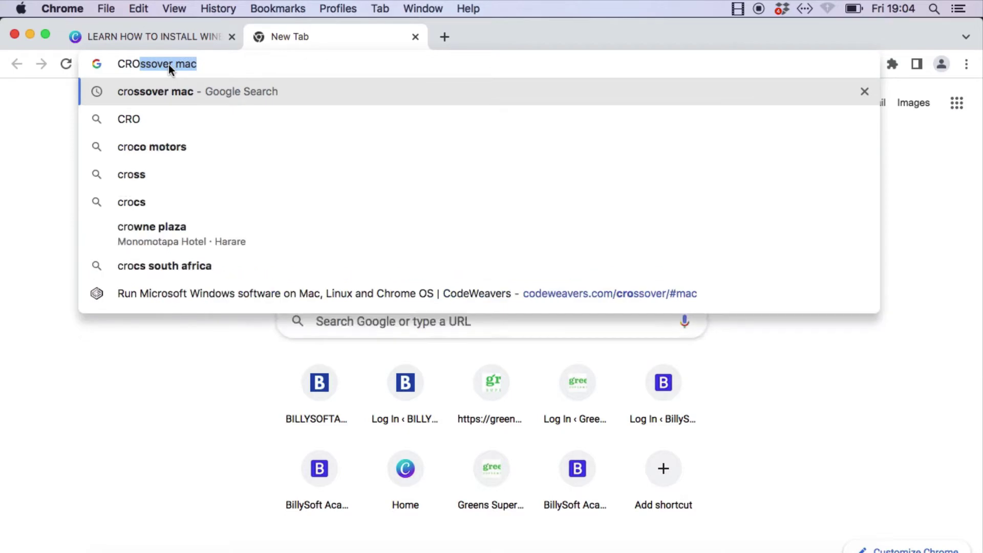
pyautogui.press('Right')
pyautogui.press('Return')
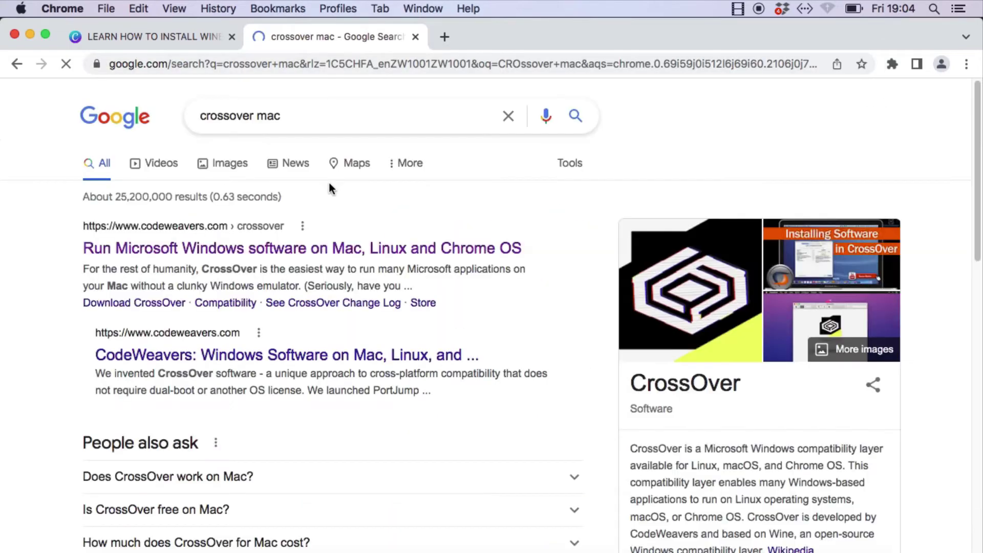
pyautogui.click(348, 256)
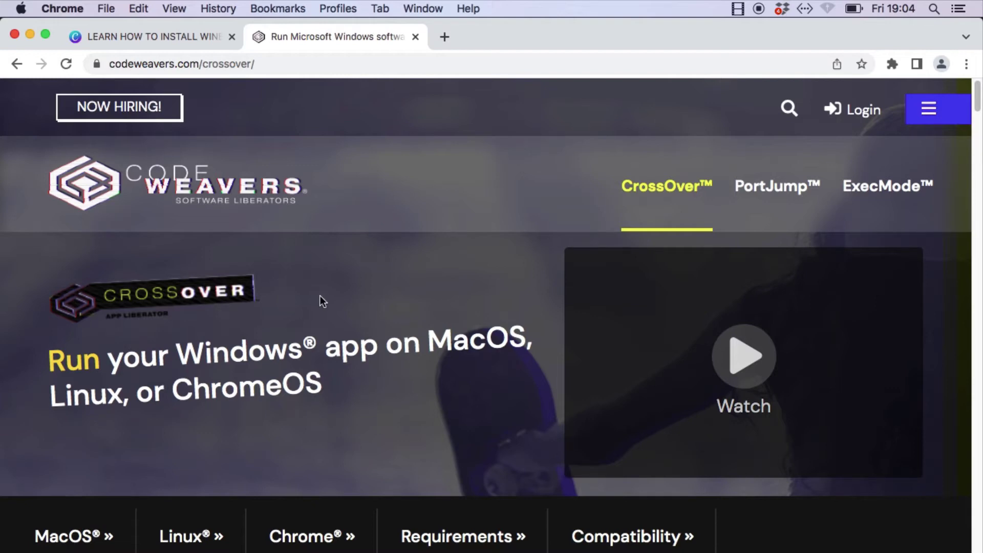
# Show the CrossOver Mac section ($15.95 USD, free trial), then bring up a Finder window.
pyautogui.scroll(-2, 389, 302)
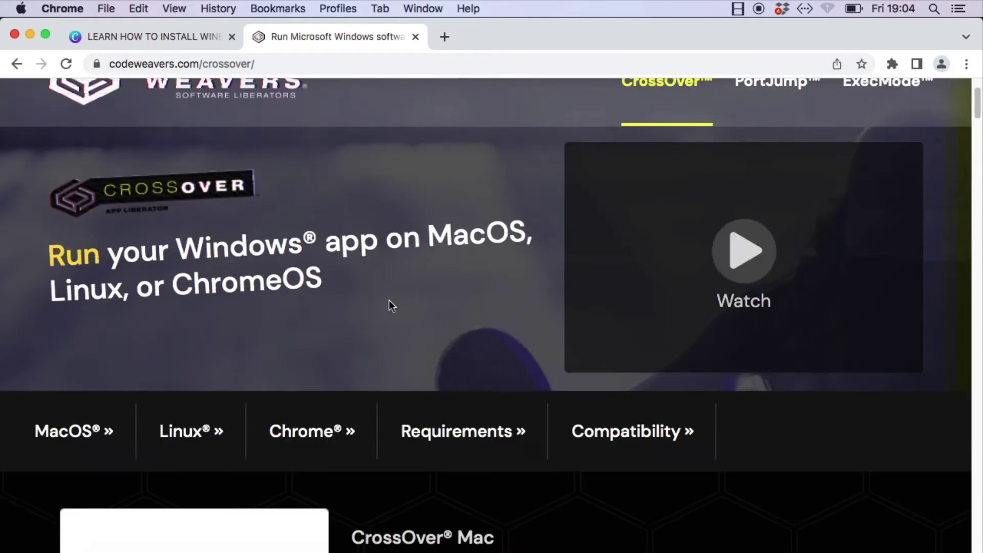
pyautogui.click(86, 431)
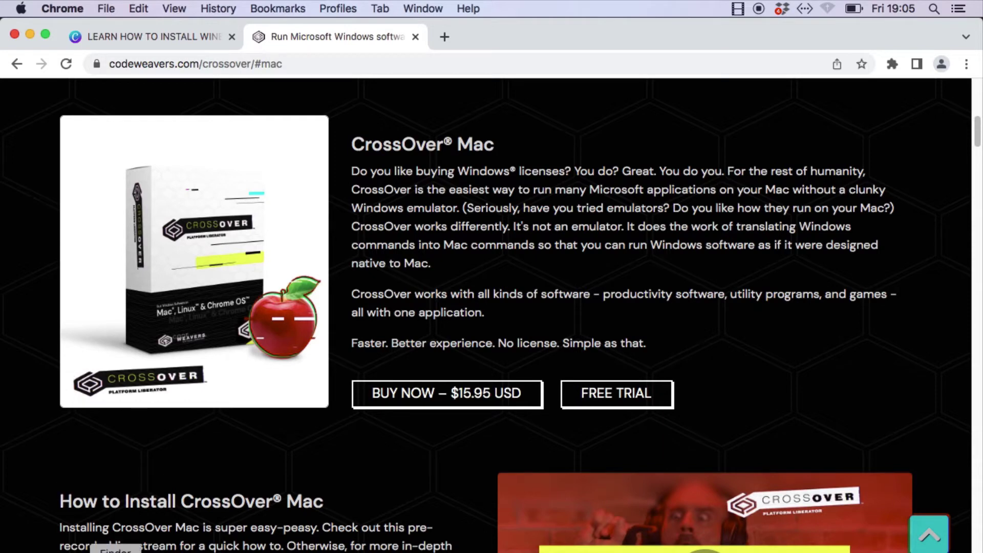
pyautogui.click(115, 552)
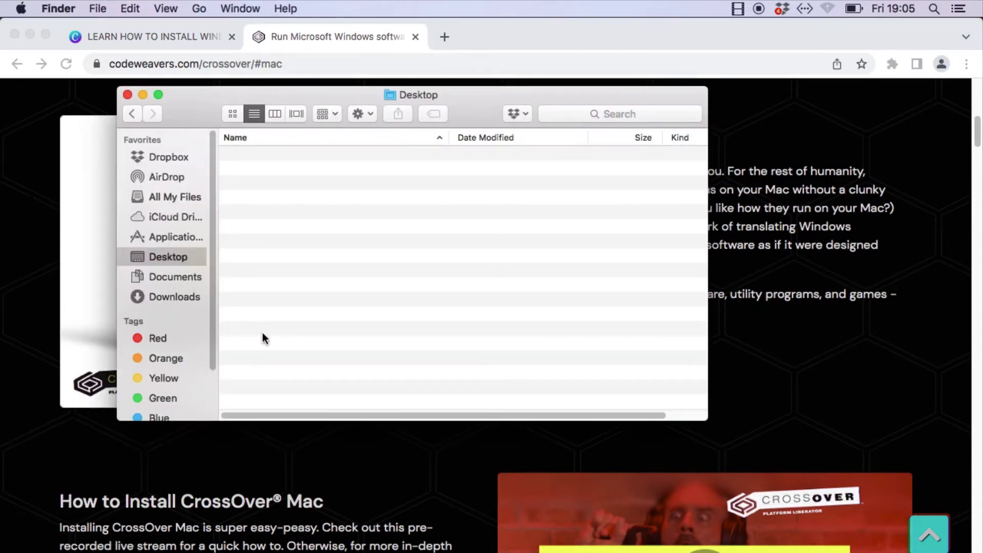
# Mount CrossOver_18.0.dmg from Documents > SOFTWARES to show the CrossOver 18.0 volume.
pyautogui.click(180, 269)
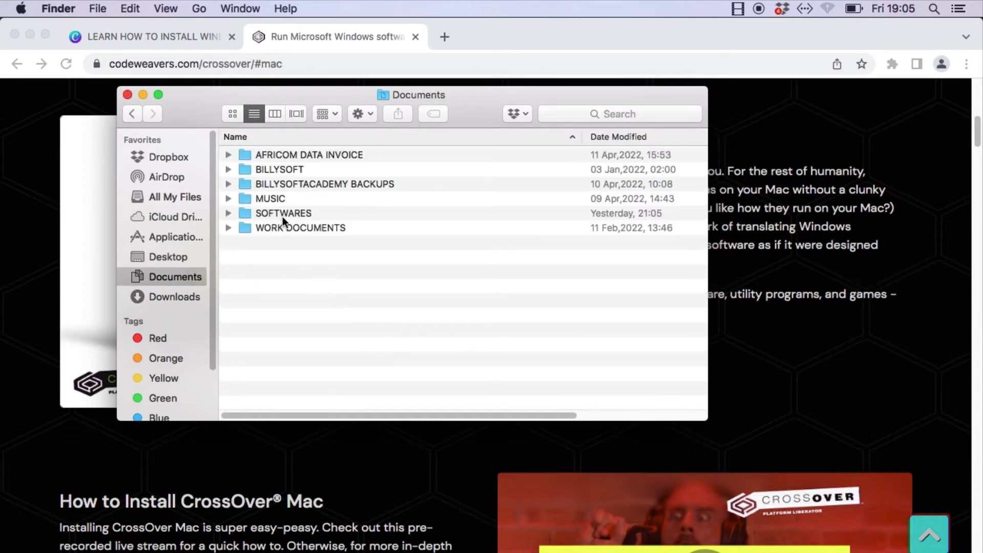
pyautogui.doubleClick(282, 216)
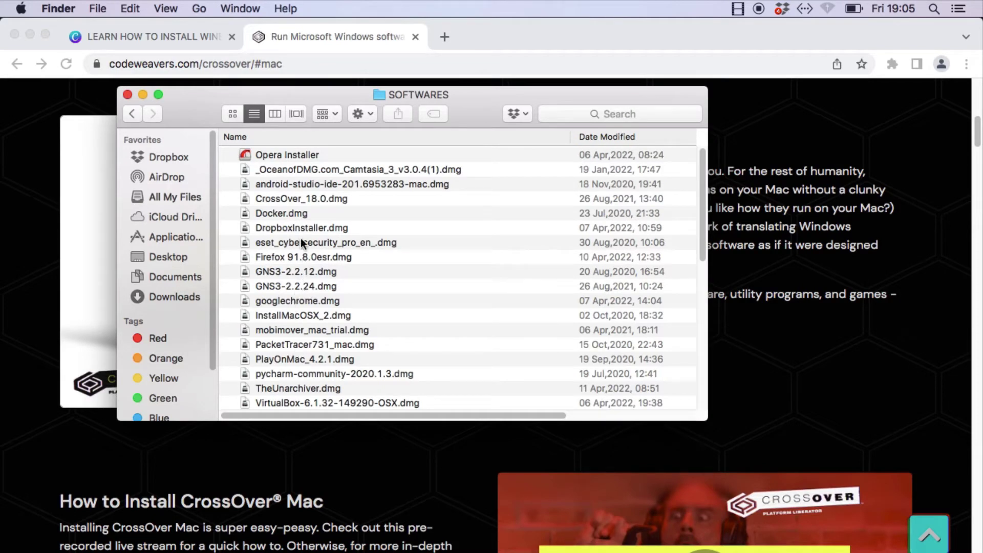
pyautogui.rightClick(296, 198)
pyautogui.click(305, 204)
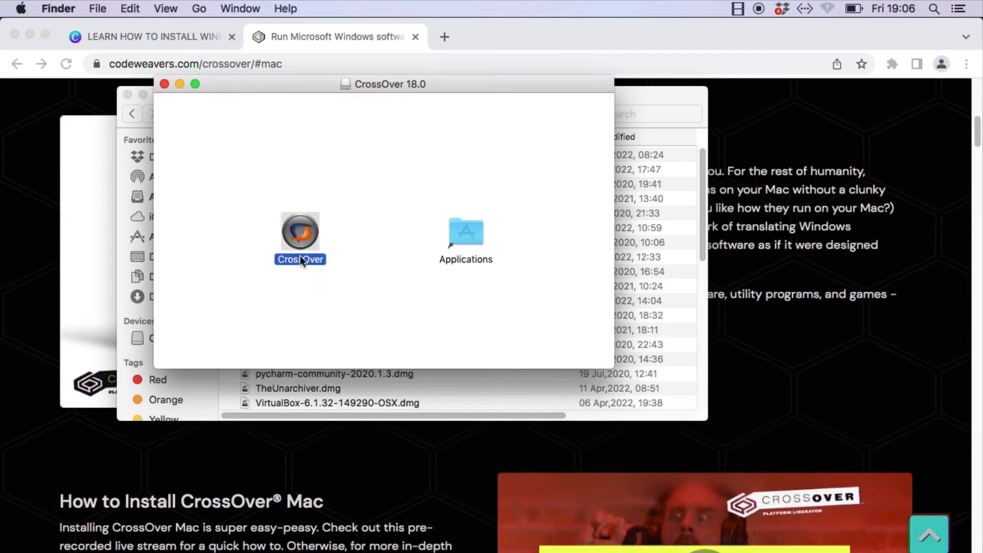
# Copy CrossOver.app (534.8 MB) onto the Applications alias and centre the copy progress window.
pyautogui.moveTo(296, 235); pyautogui.dragTo(453, 235)
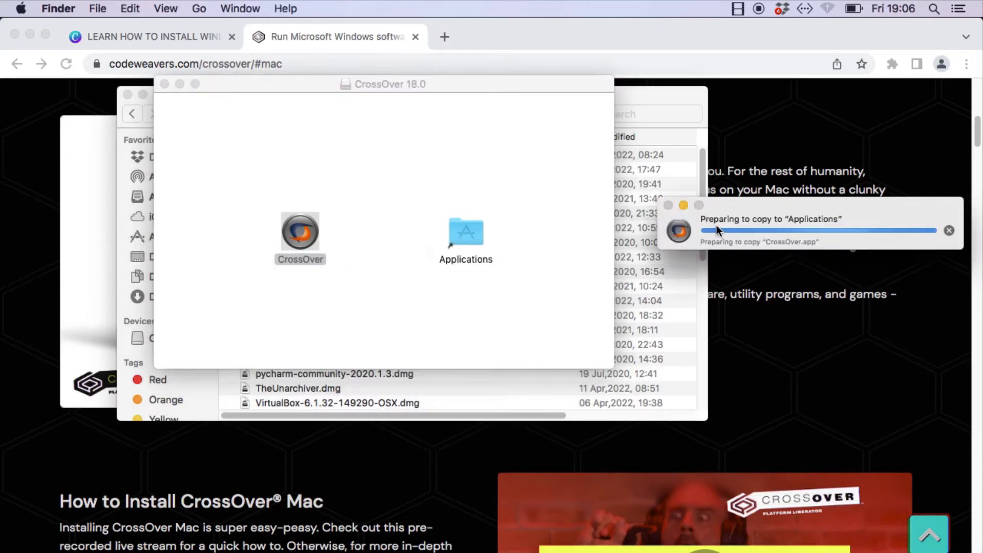
pyautogui.moveTo(761, 206); pyautogui.dragTo(347, 294)
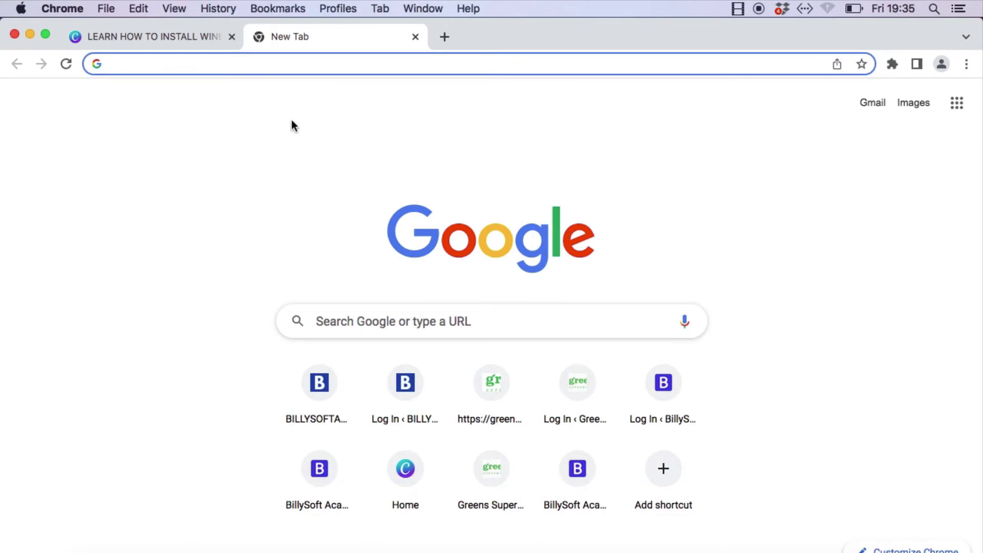
# Load mikrotik.com in the new Chrome tab.
pyautogui.click(220, 66)
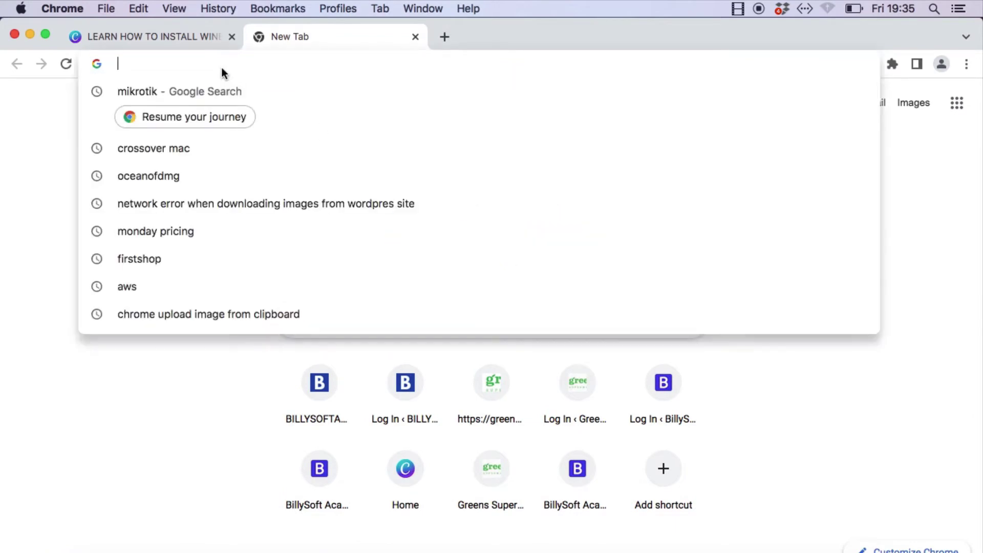
pyautogui.write('mikrotik')
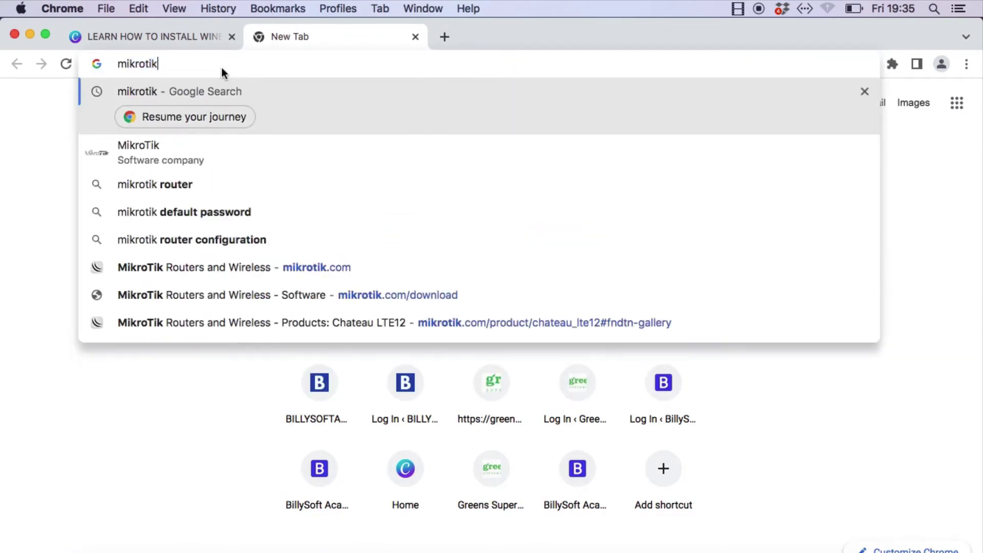
pyautogui.write('.com')
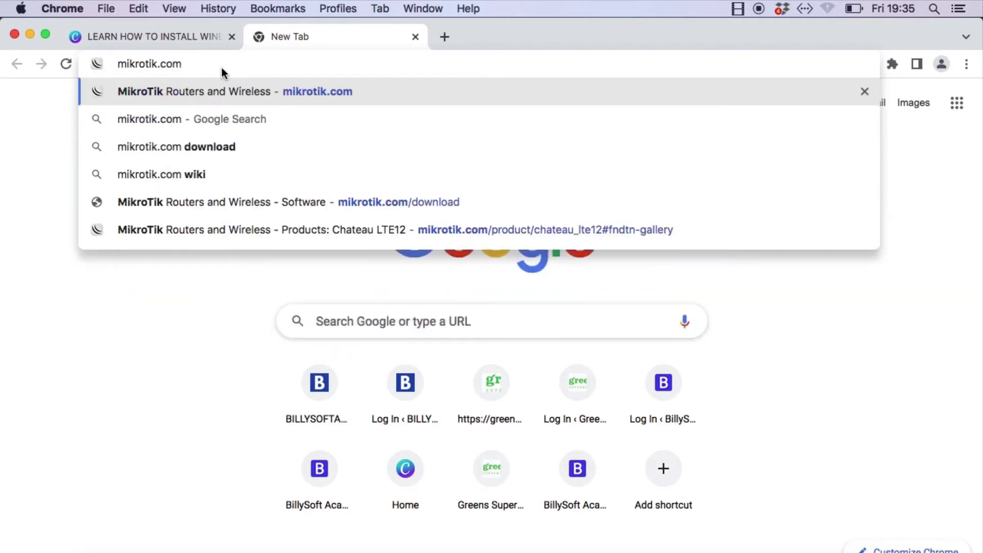
pyautogui.press('Return')
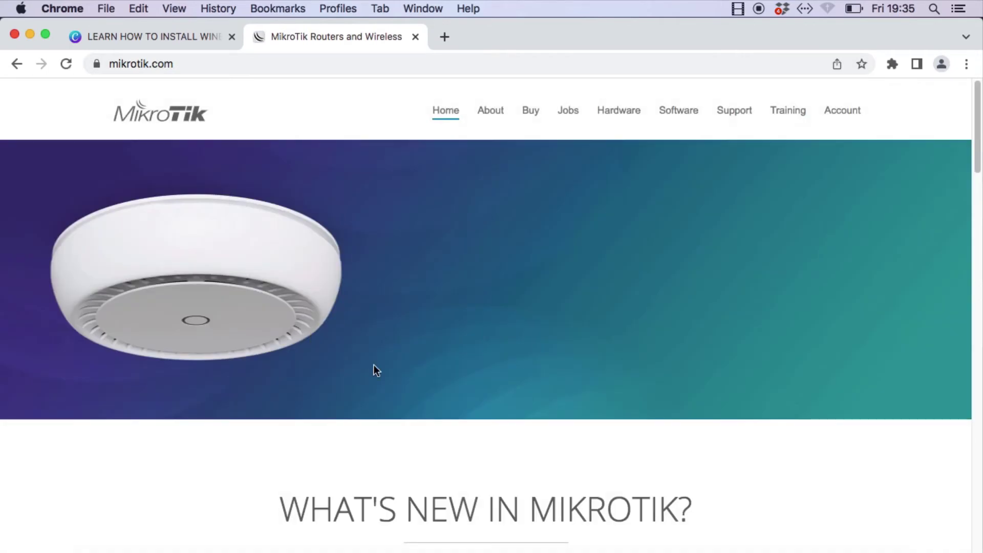
# Download winbox64.exe (WinBox 3.35, 64-bit) from MikroTik's Software downloads page.
pyautogui.click(684, 121)
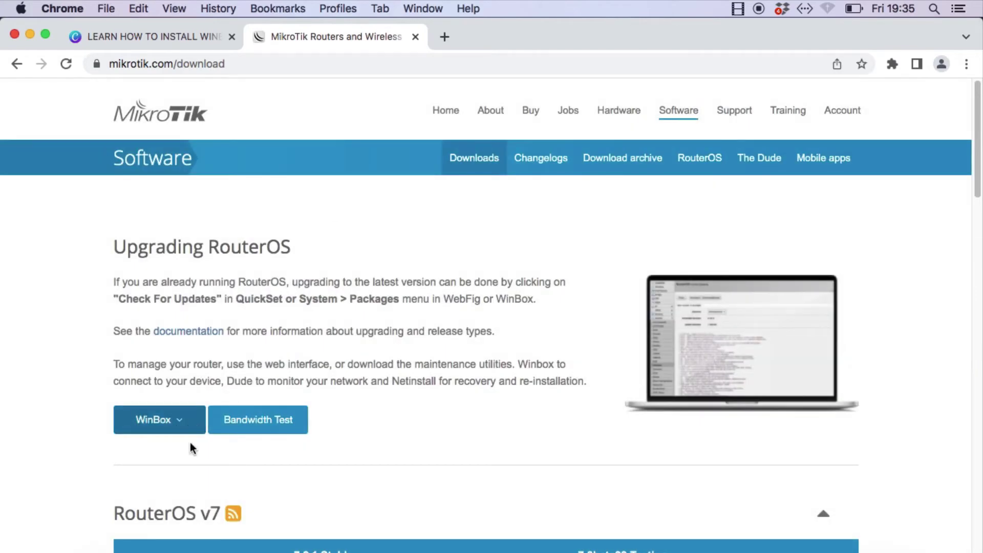
pyautogui.click(179, 424)
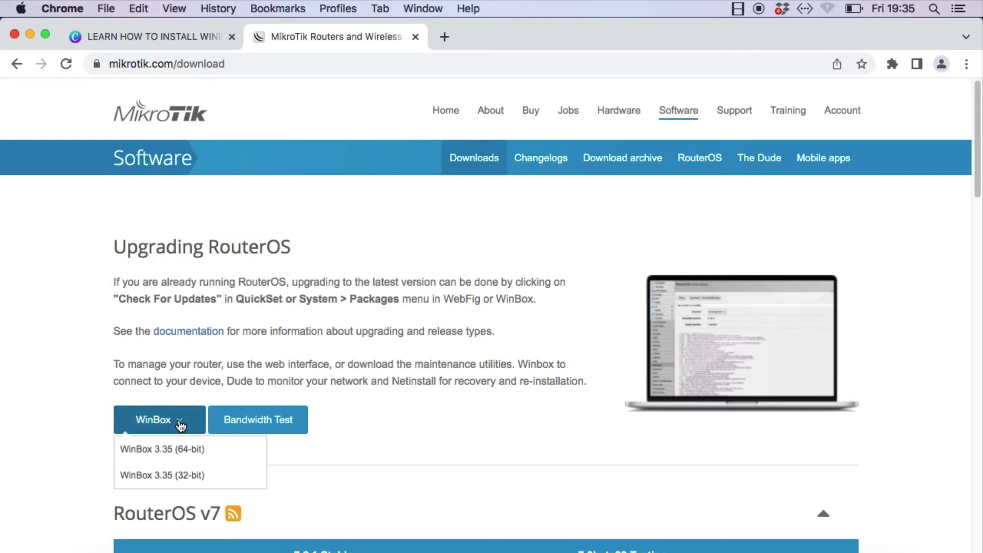
pyautogui.click(165, 450)
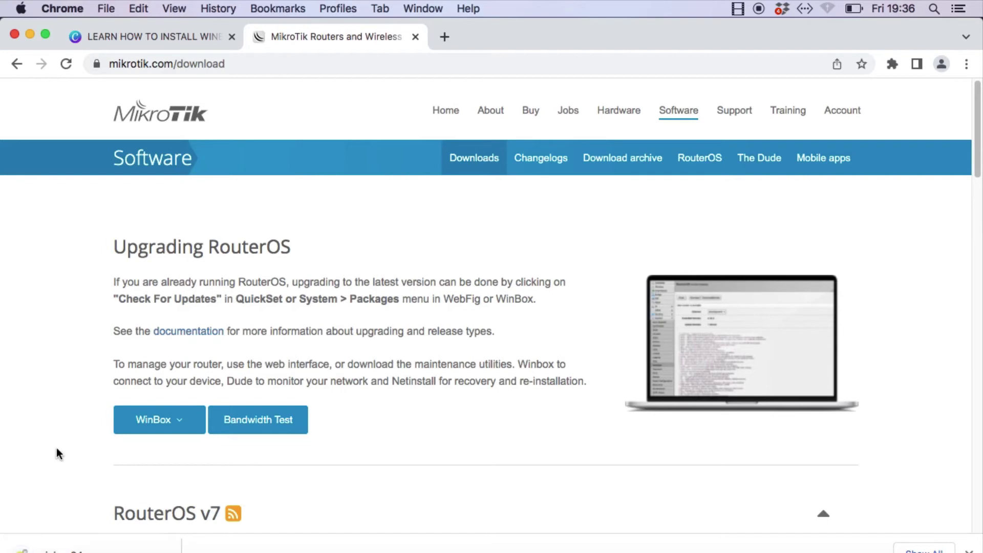
# Open winbox64.exe from the Downloads folder with CrossOver (default) to start its Software Installer.
pyautogui.click(100, 552)
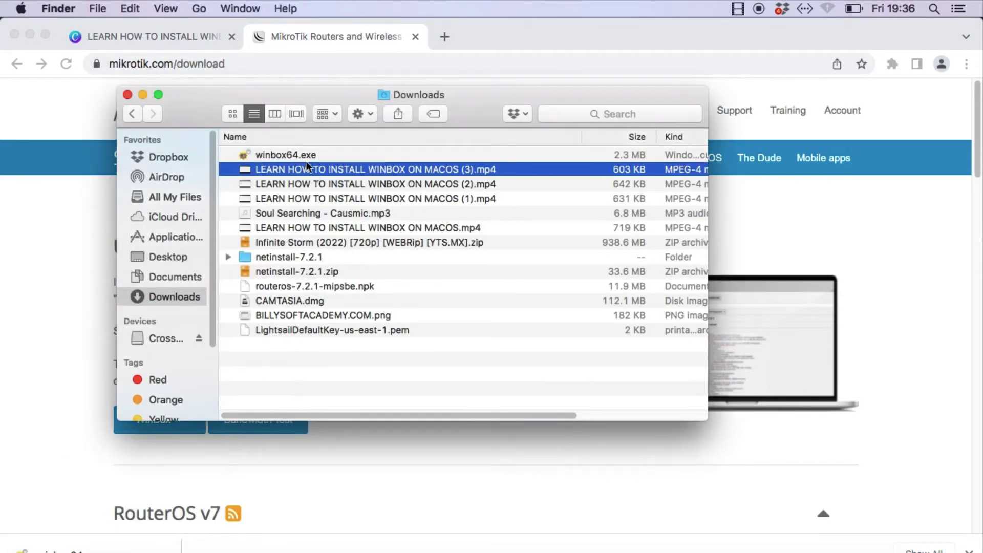
pyautogui.click(287, 155)
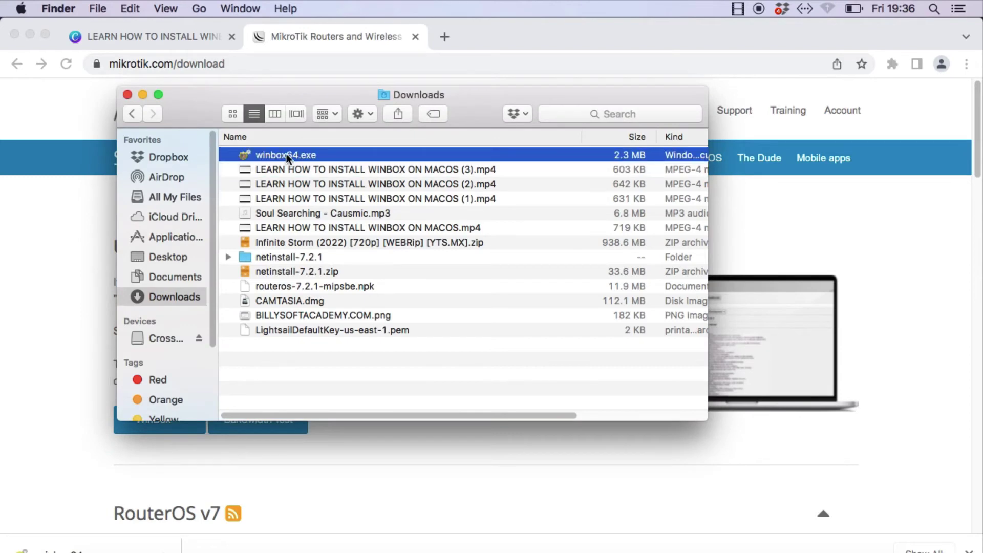
pyautogui.rightClick(301, 162)
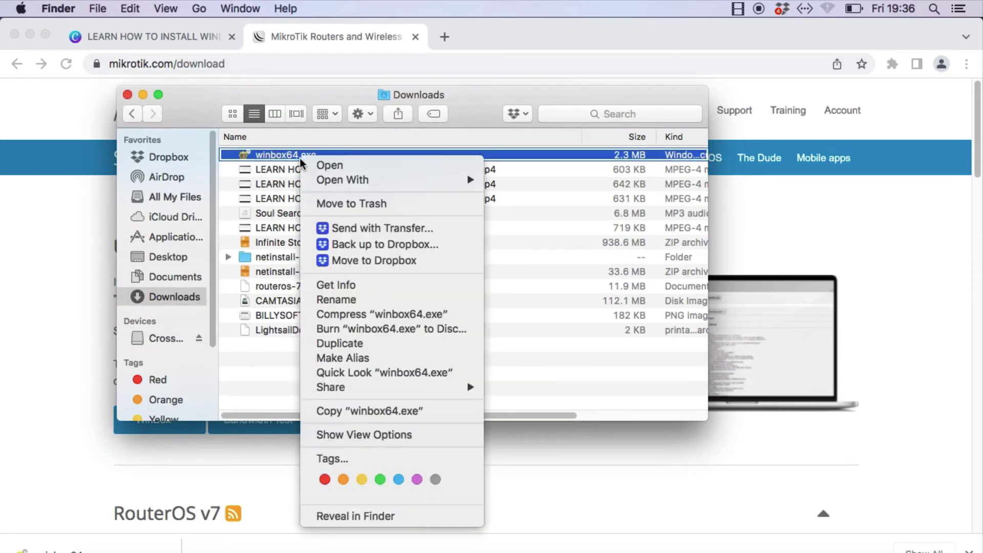
pyautogui.moveTo(346, 182)
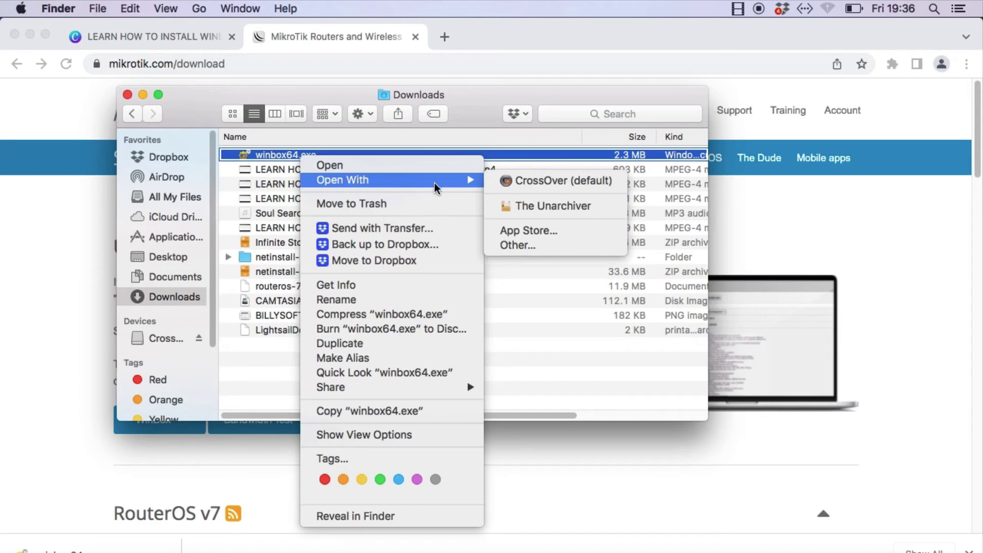
pyautogui.click(519, 184)
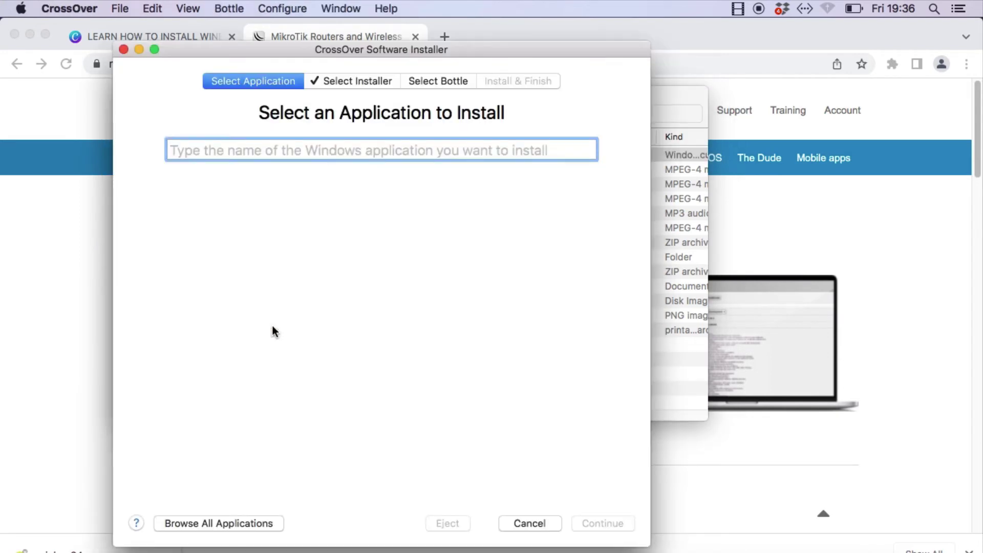
# Target a new Windows 7 64-bit bottle and choose the Unlisted application profile for winbox64.exe.
pyautogui.click(30, 36)
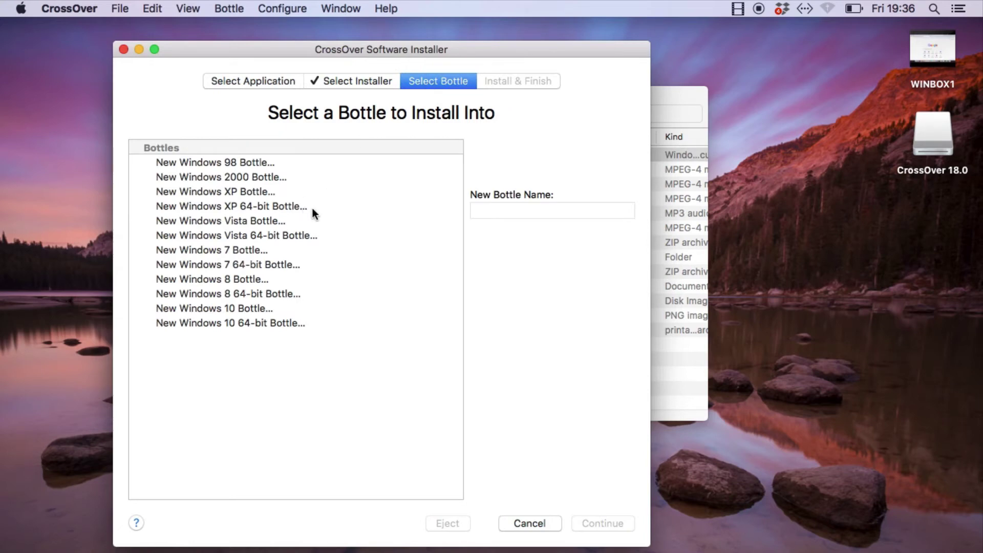
pyautogui.click(245, 265)
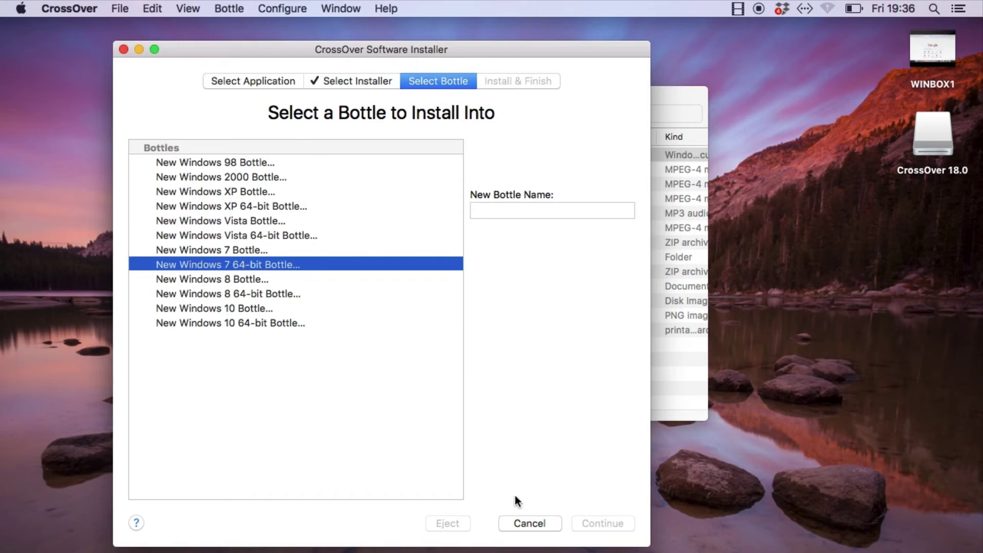
pyautogui.click(258, 81)
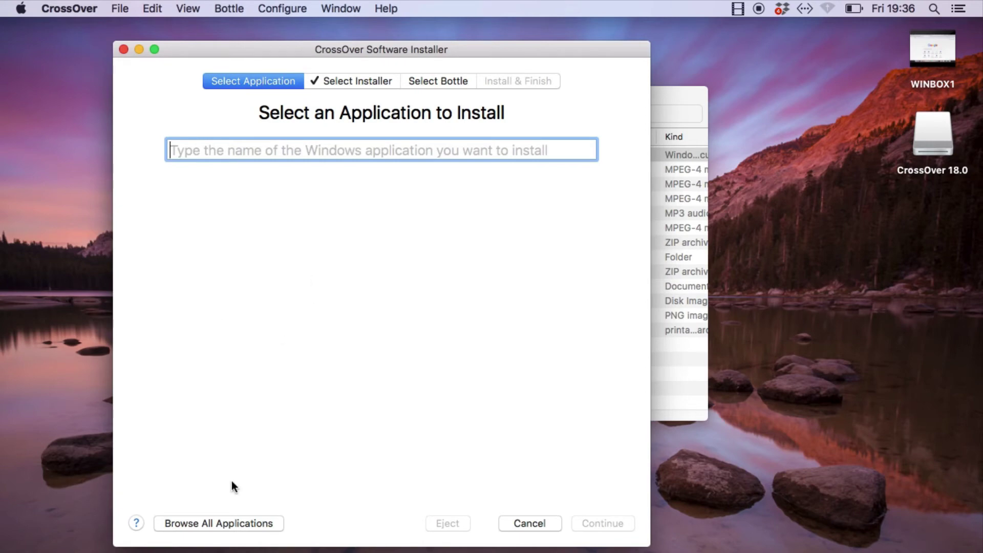
pyautogui.click(230, 522)
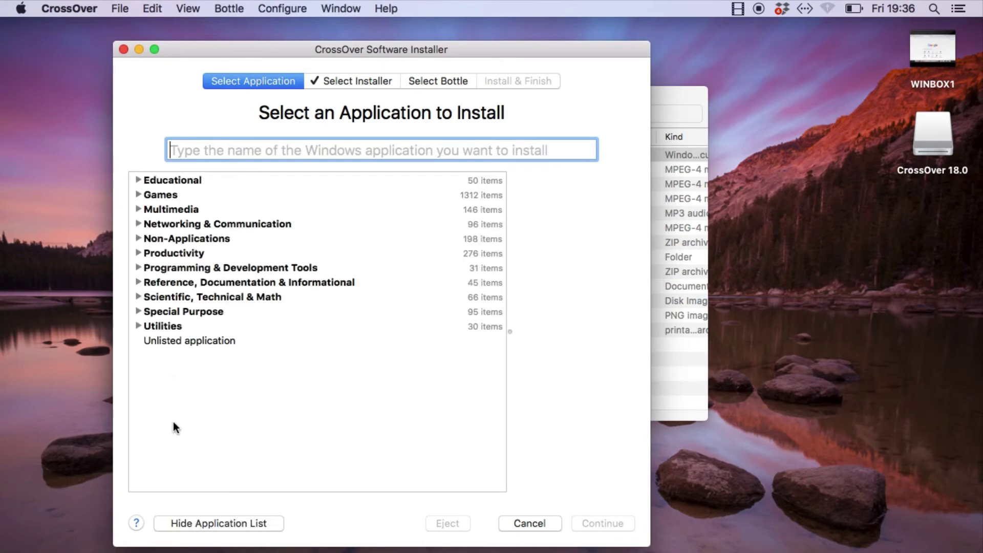
pyautogui.click(210, 341)
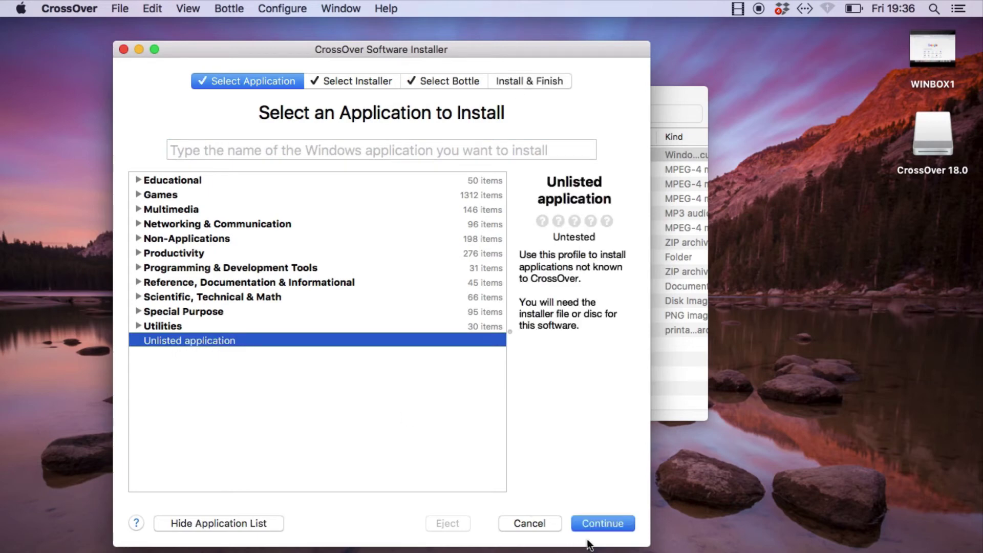
pyautogui.click(594, 525)
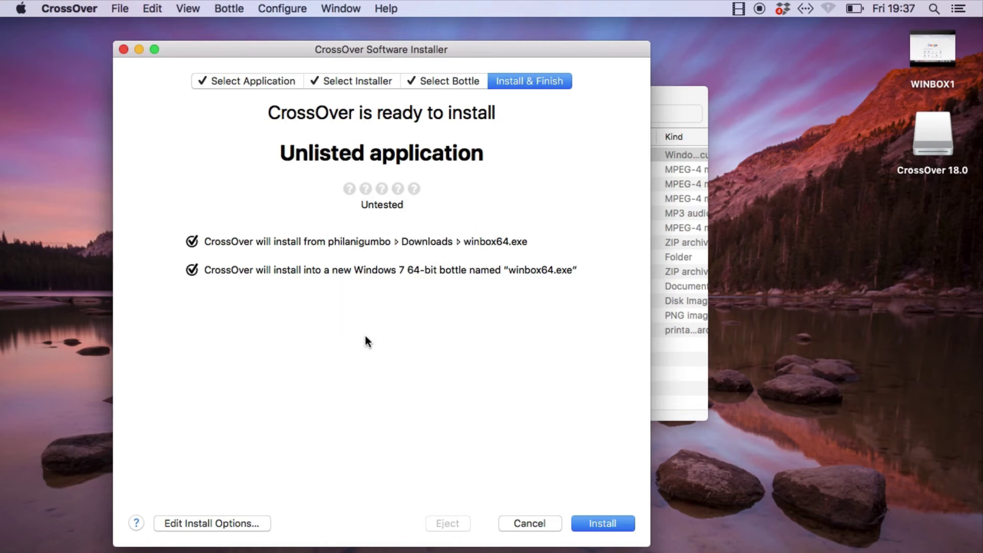
# Start installing winbox64.exe and minimize the Downloads window while the bottle is created.
pyautogui.click(609, 524)
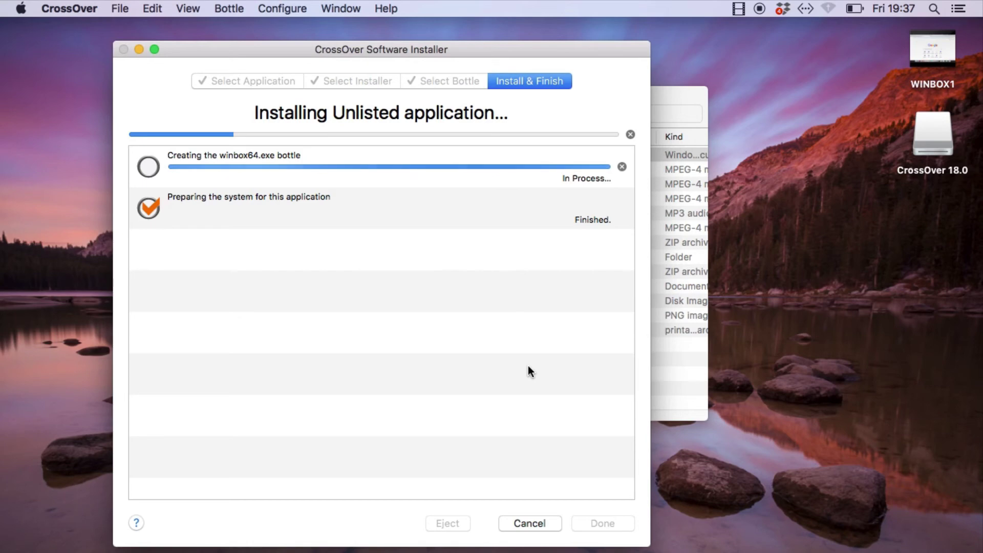
pyautogui.click(662, 401)
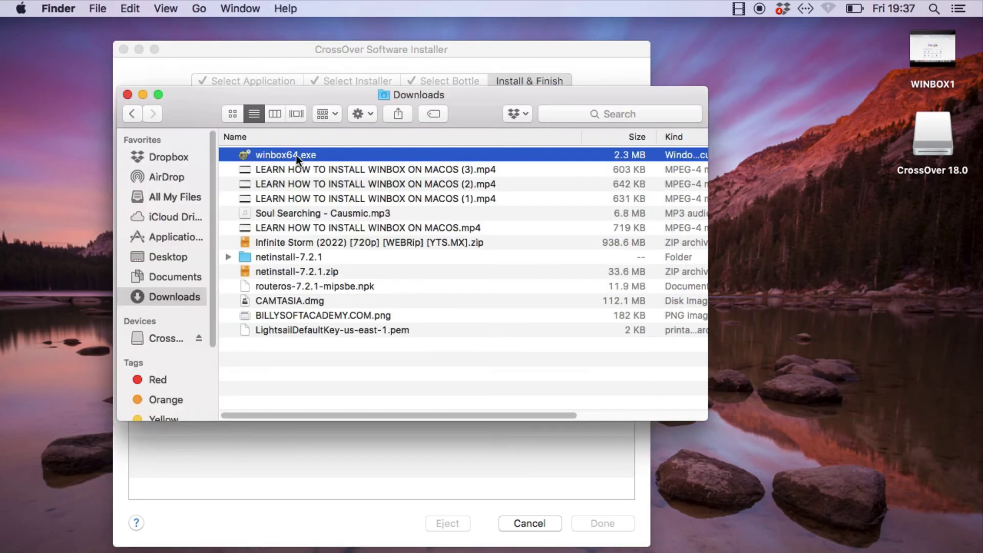
pyautogui.click(143, 96)
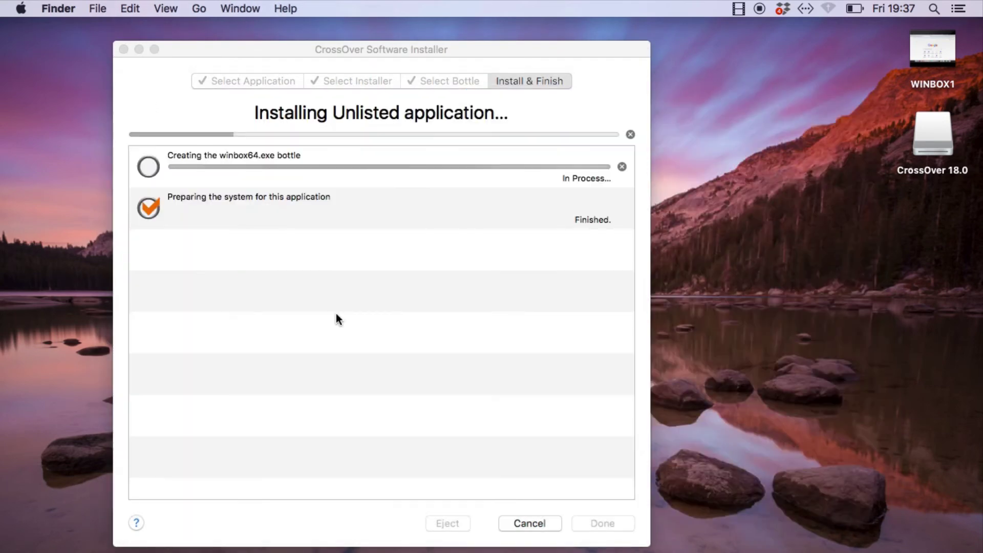
pyautogui.click(336, 314)
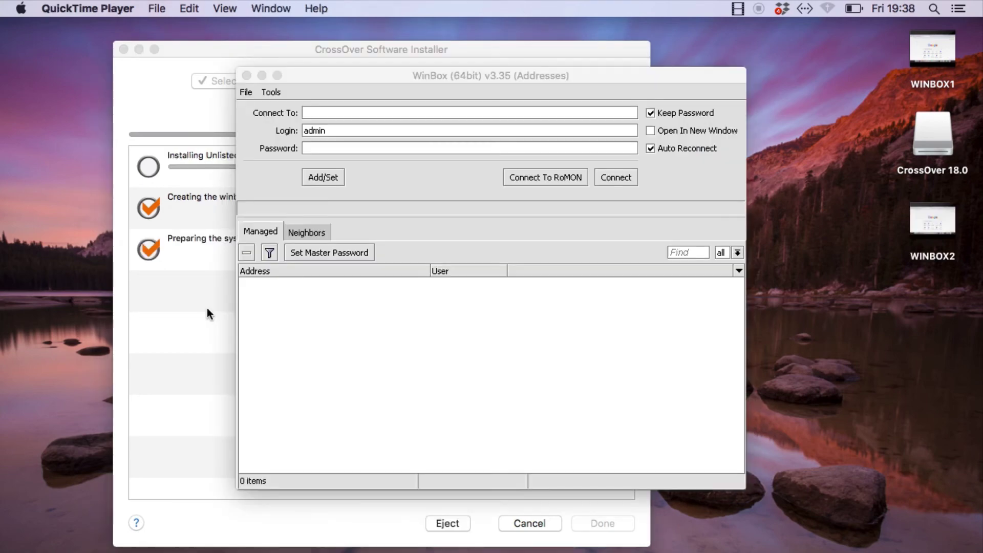
# Bring WinBox v3.35 forward, move it aside, and list its 6 discovered MikroTik neighbors.
pyautogui.click(207, 308)
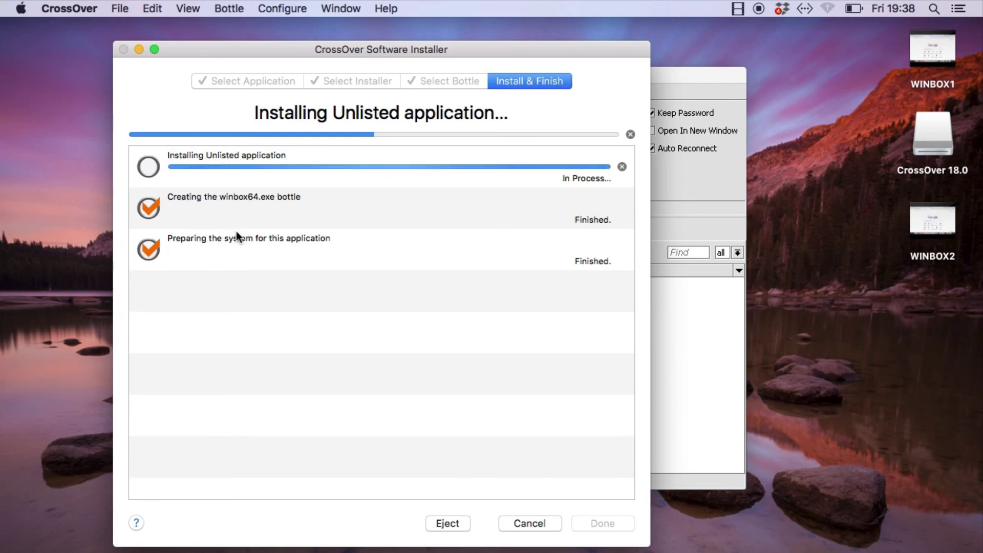
pyautogui.click(664, 200)
pyautogui.moveTo(434, 76); pyautogui.dragTo(479, 132)
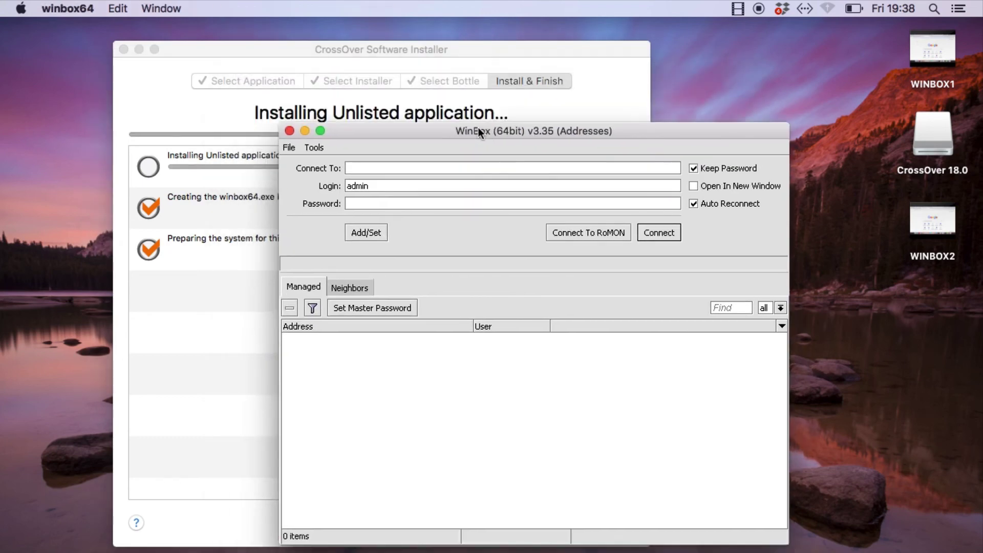
pyautogui.click(193, 253)
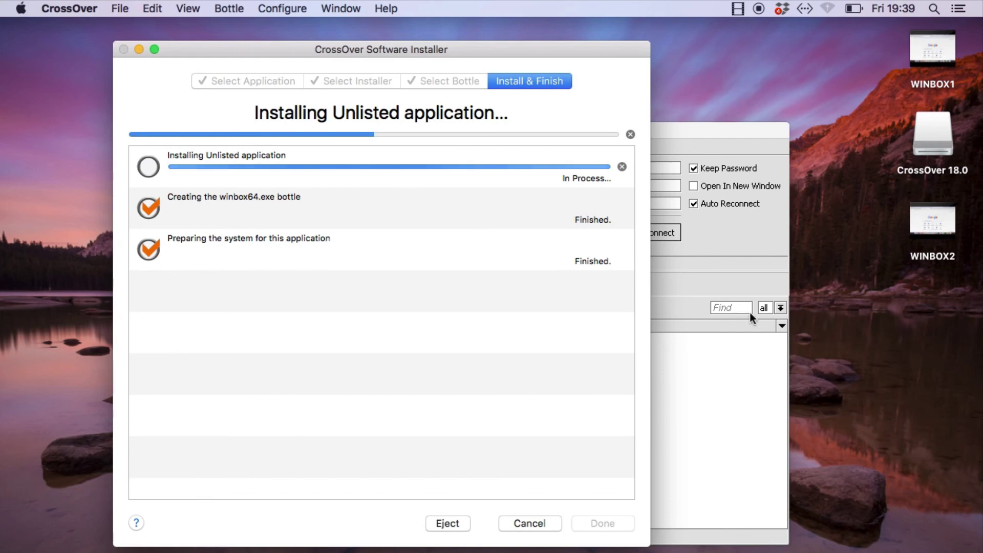
pyautogui.click(697, 385)
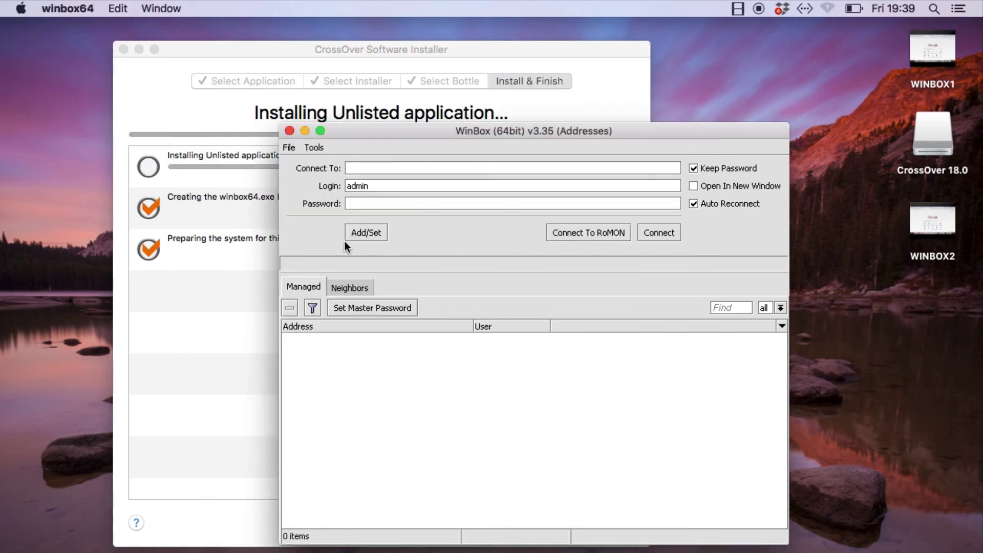
pyautogui.click(350, 289)
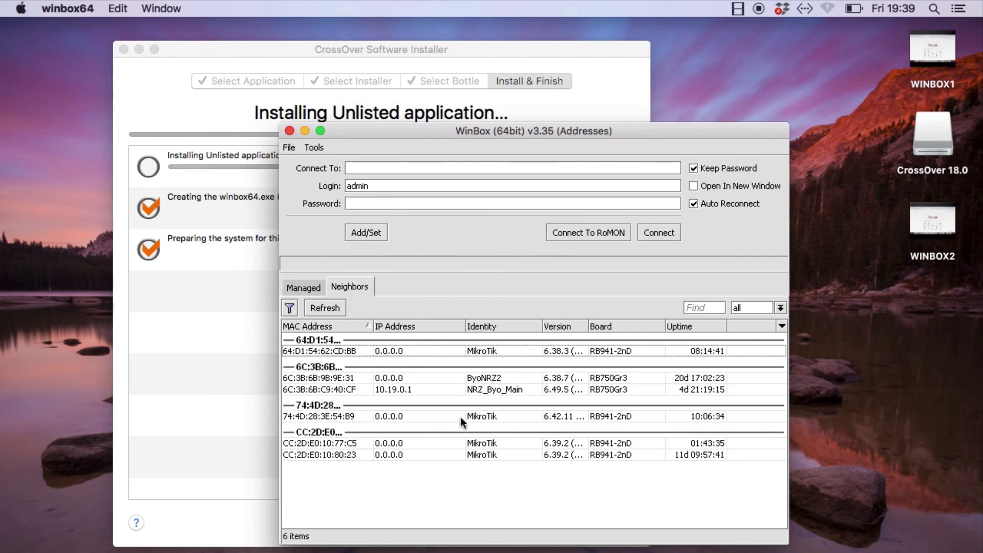
# Select the RB941-2nD router CC:2D:E0:10:80:23 in the Neighbors list, filling Connect To with login admin.
pyautogui.click(576, 351)
pyautogui.click(572, 378)
pyautogui.click(567, 390)
pyautogui.click(563, 416)
pyautogui.click(557, 444)
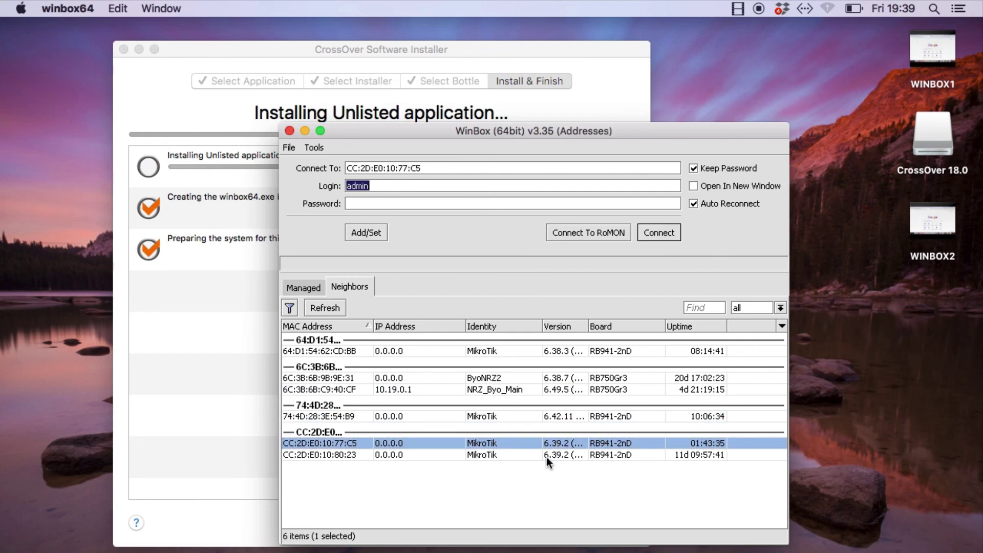
pyautogui.click(545, 455)
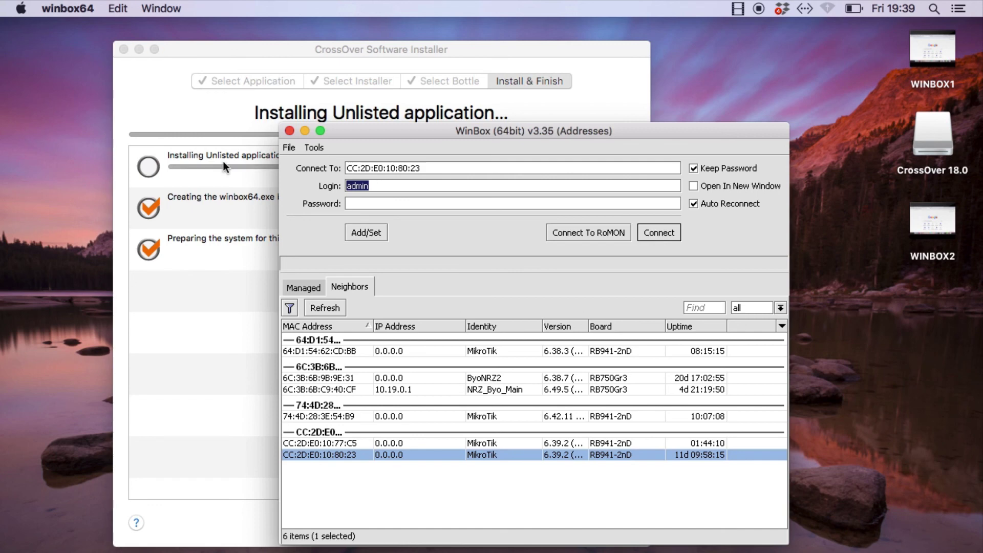
pyautogui.click(272, 322)
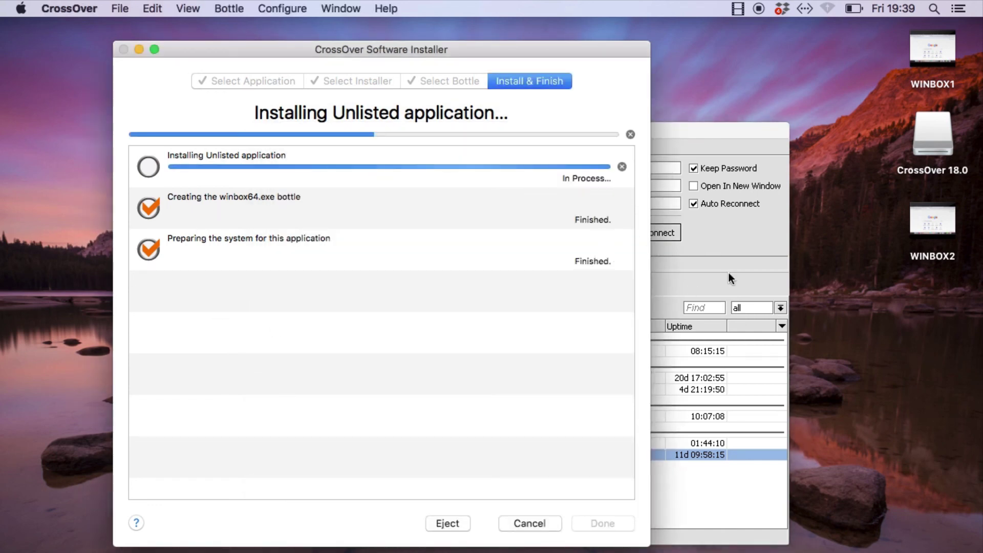
pyautogui.click(711, 250)
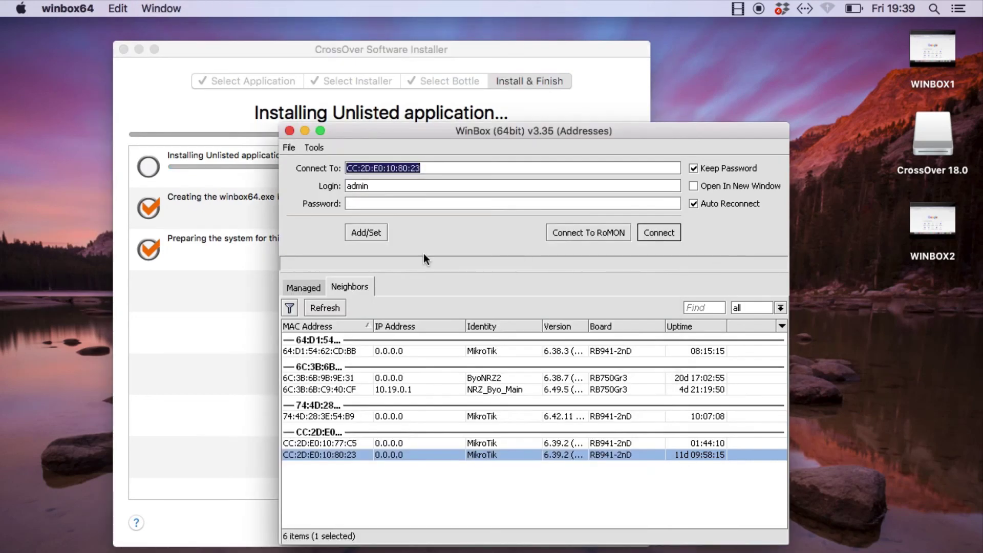